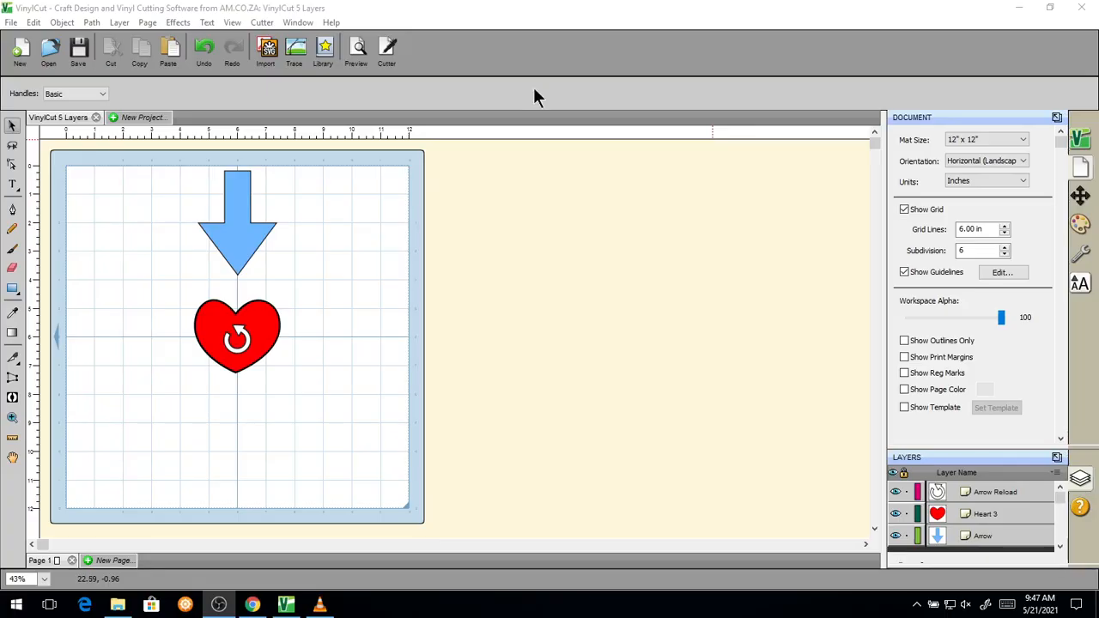
# Step: Select the blue arrow above the heart and open the Object menu
pyautogui.click(474, 298)
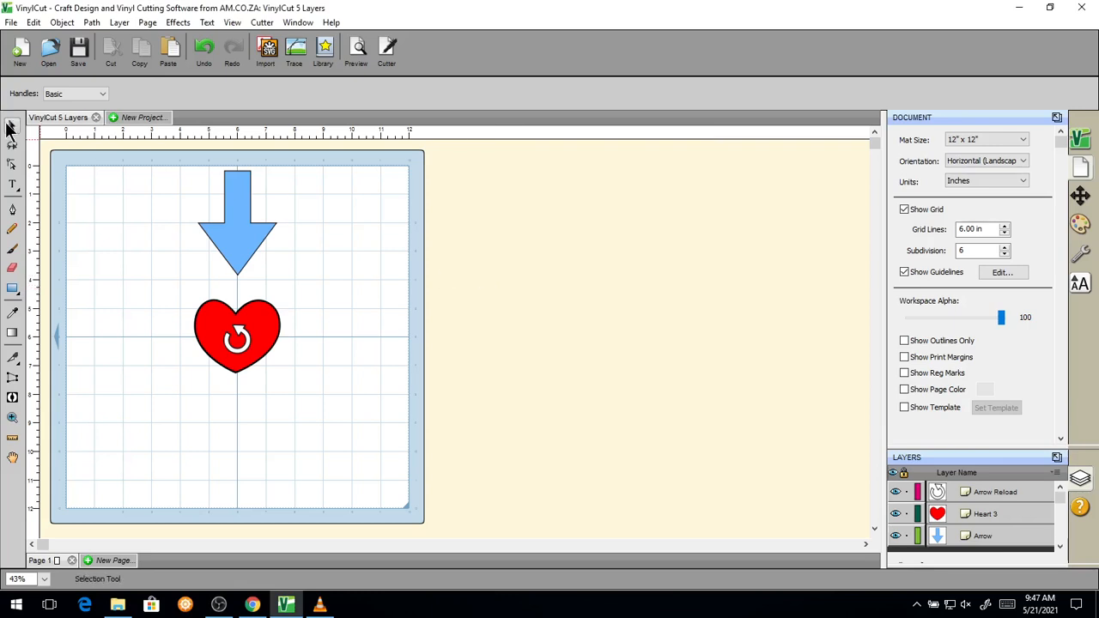
pyautogui.click(232, 235)
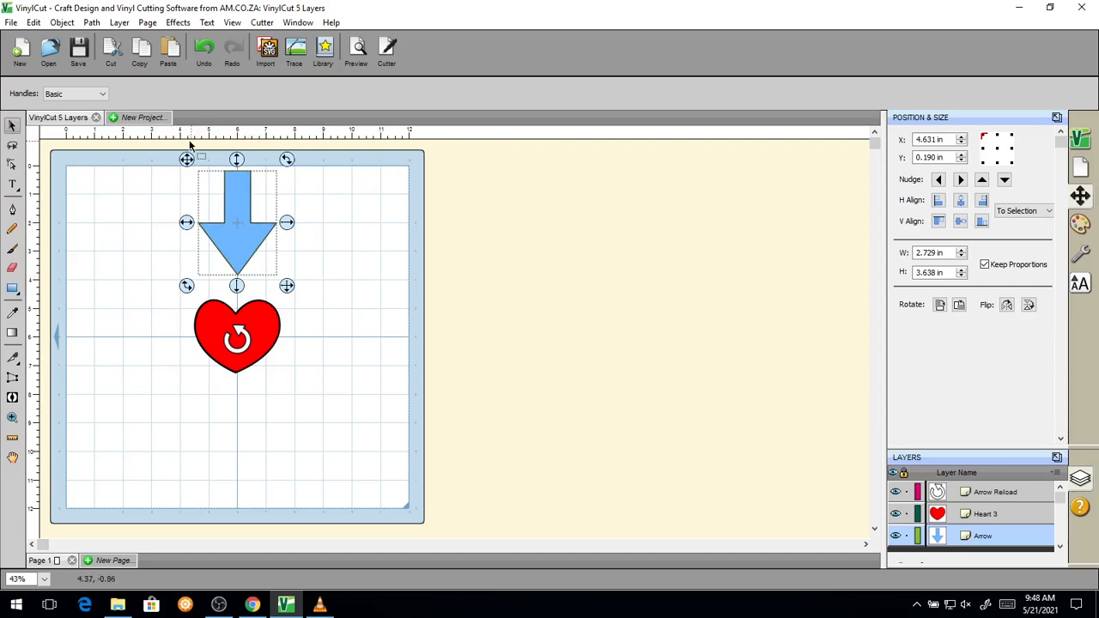
pyautogui.click(139, 48)
pyautogui.press('super+plus')
pyautogui.click(56, 23)
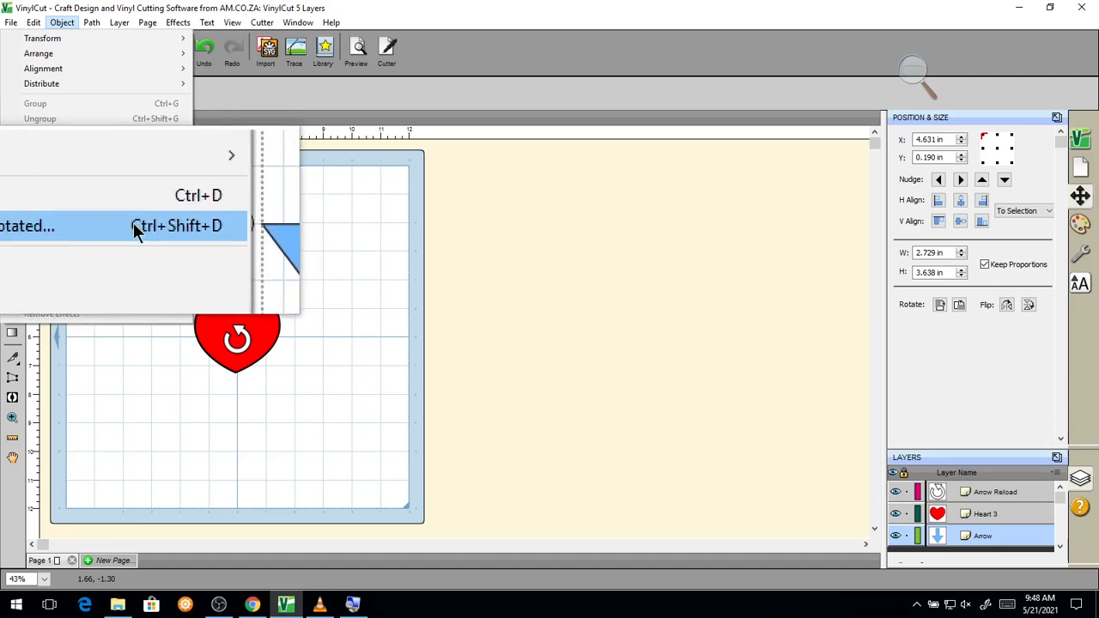
# Step: Start a Duplicate Rotated of the arrow with Total Copies set to 2
pyautogui.click(52, 221)
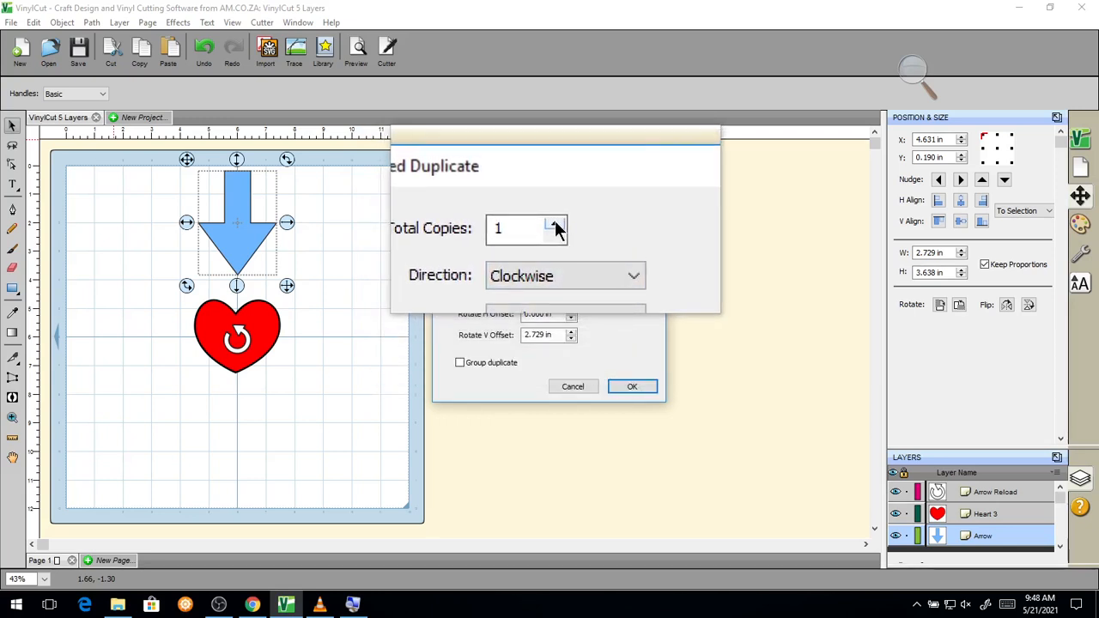
pyautogui.click(556, 225)
pyautogui.click(557, 225)
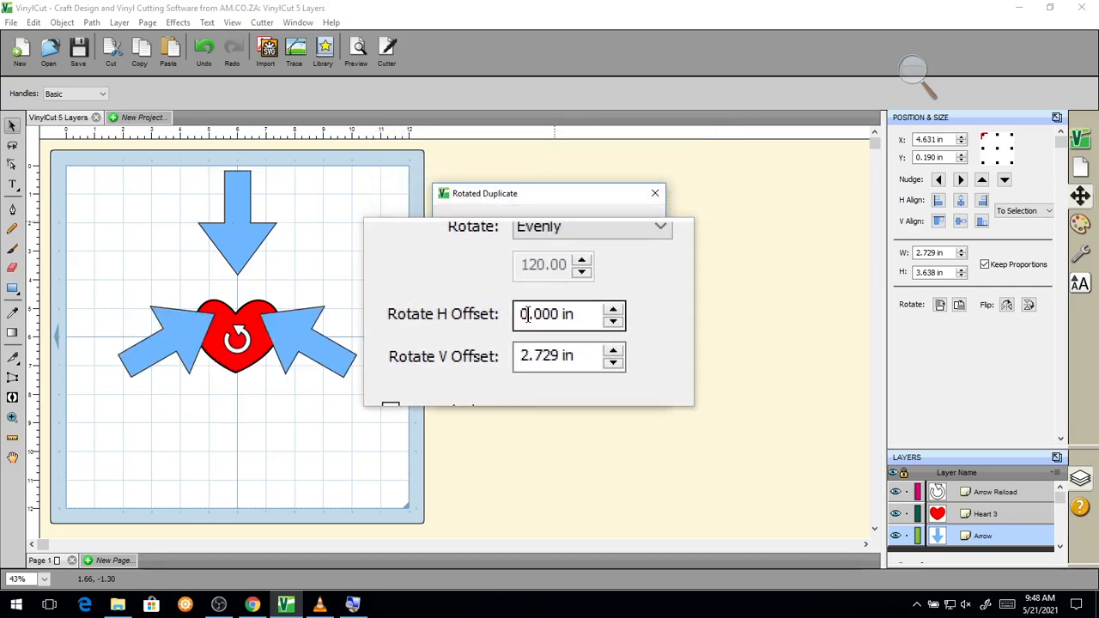
pyautogui.click(554, 229)
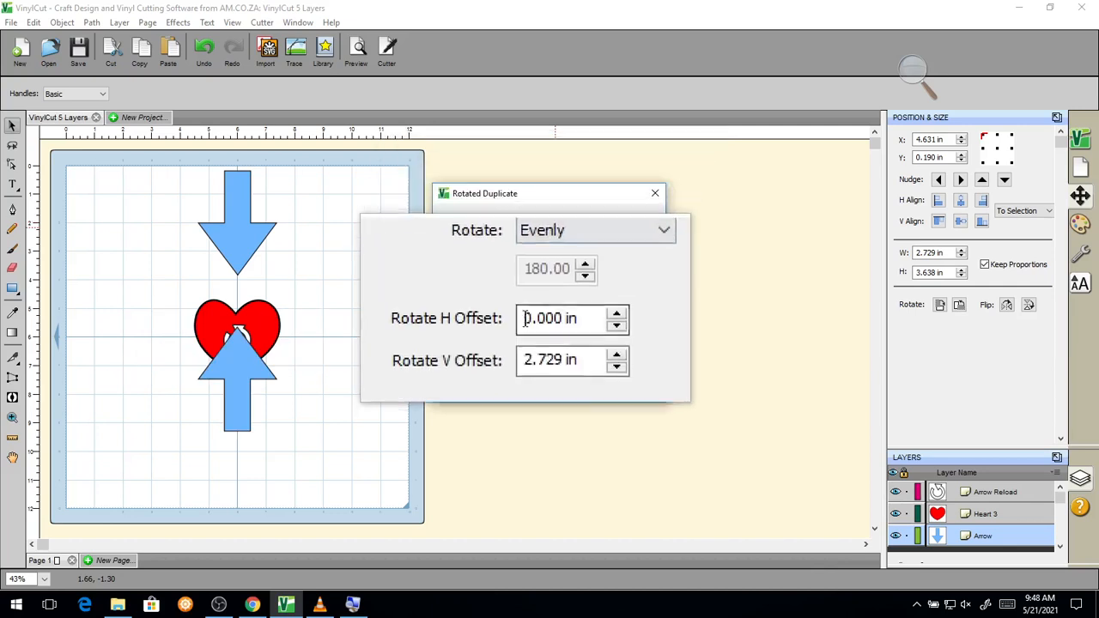
# Step: Trial different Rotate H Offset values, leaving the copies centred at 0.000 in
pyautogui.click(571, 314)
pyautogui.click(571, 315)
pyautogui.click(570, 314)
pyautogui.click(571, 314)
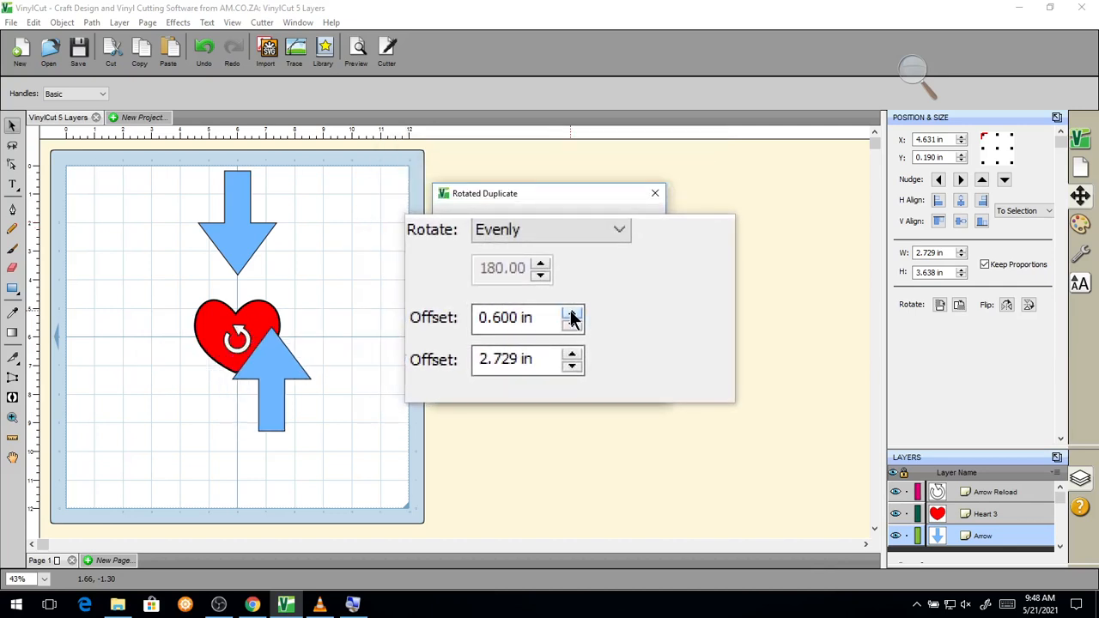
pyautogui.click(571, 319)
pyautogui.click(571, 319)
pyautogui.click(570, 319)
pyautogui.click(570, 319)
pyautogui.click(570, 320)
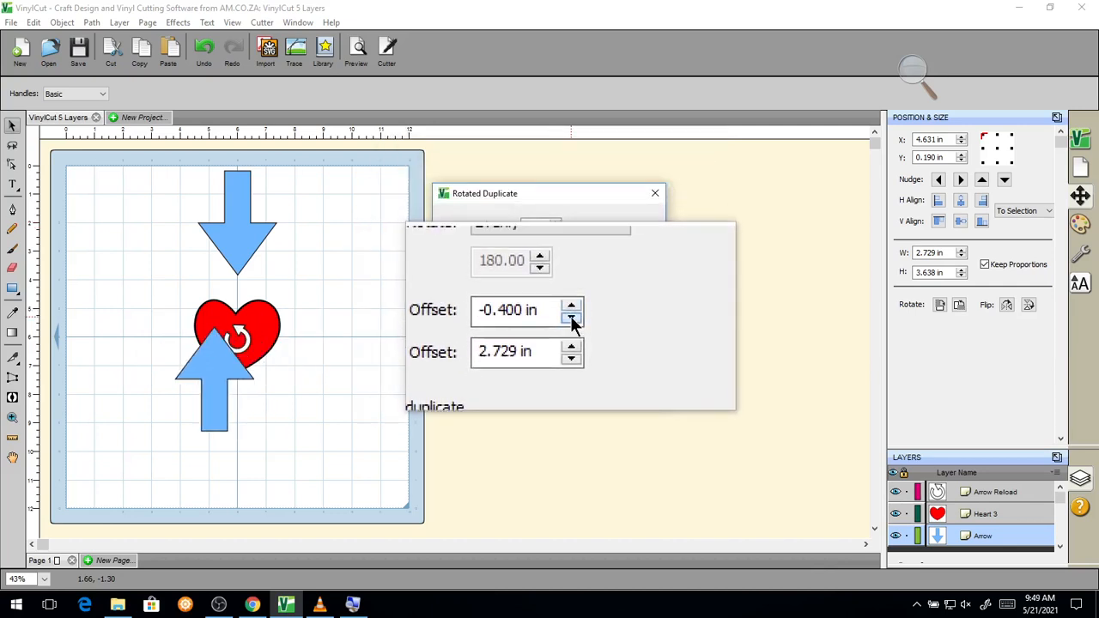
pyautogui.click(571, 320)
pyautogui.click(571, 319)
pyautogui.click(569, 311)
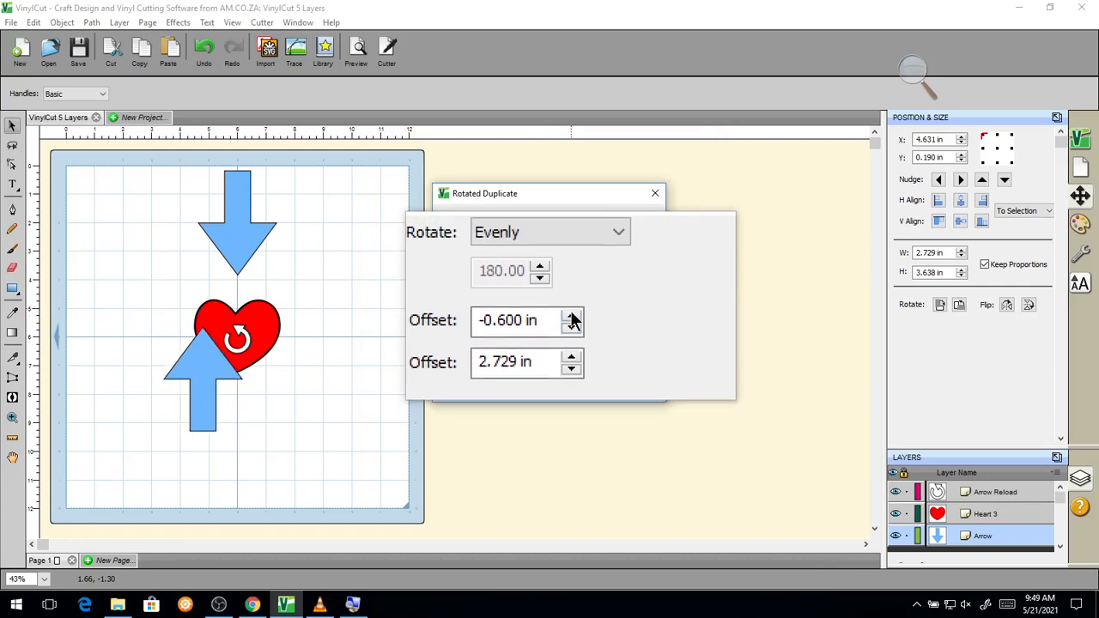
pyautogui.click(571, 313)
pyautogui.click(570, 313)
pyautogui.click(570, 313)
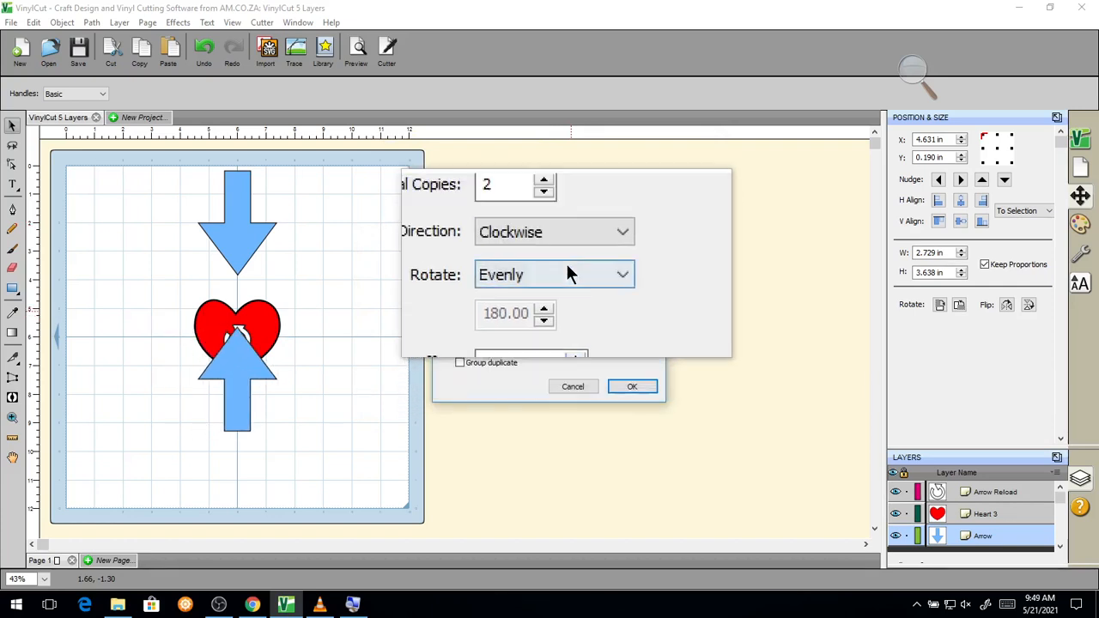
# Step: Apply 3 evenly rotated copies with Rotate V Offset 4.130 in, grouped as one duplicate
pyautogui.click(556, 225)
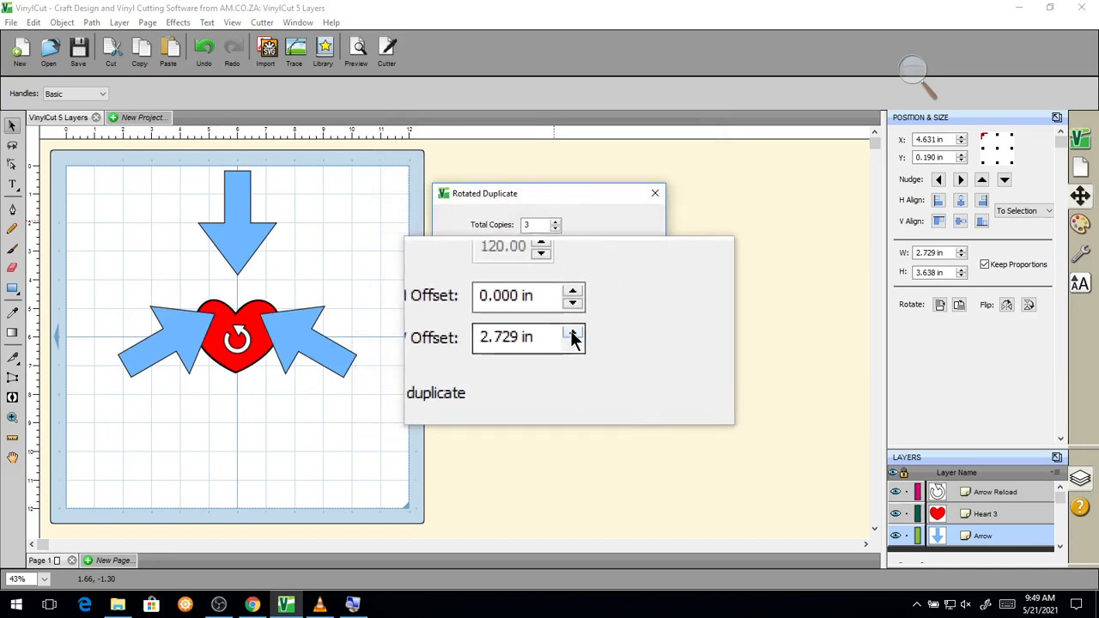
pyautogui.click(571, 336)
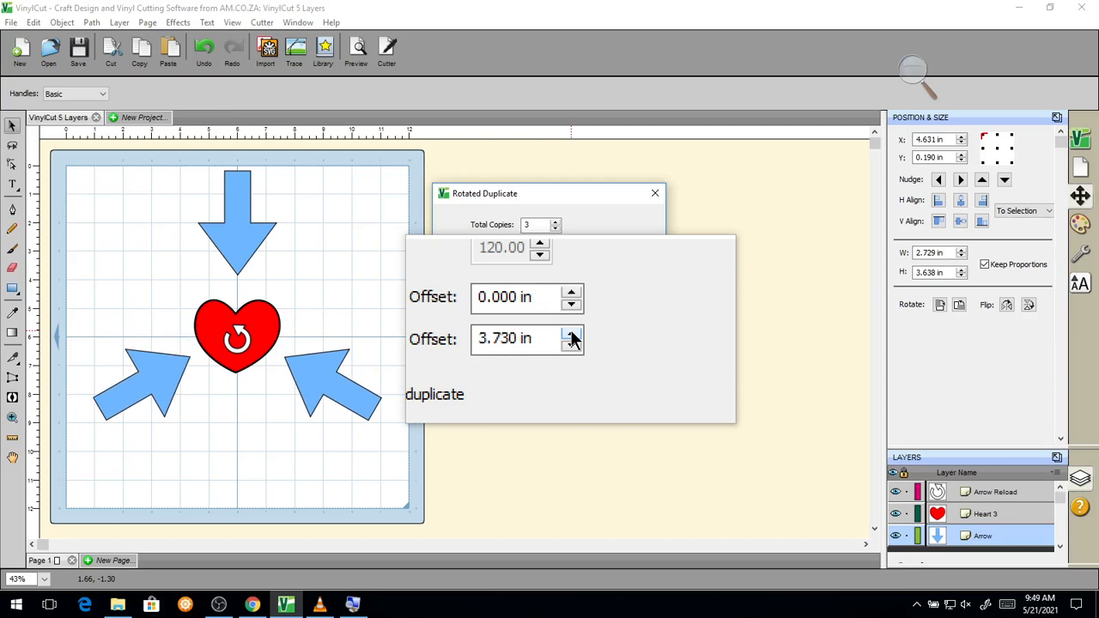
pyautogui.click(572, 336)
pyautogui.click(572, 336)
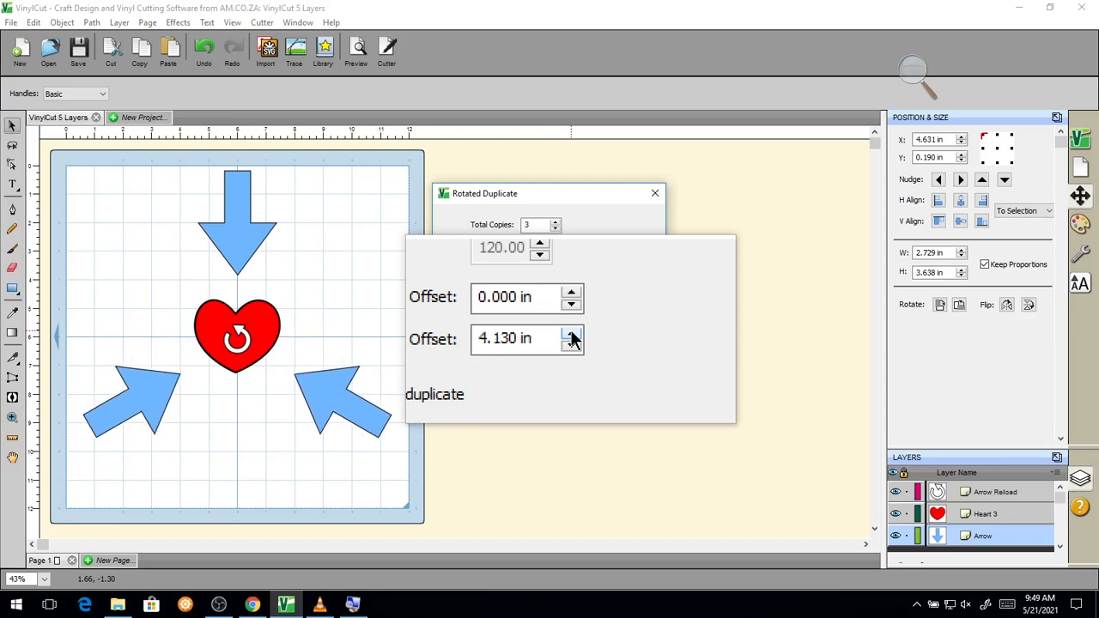
pyautogui.click(572, 336)
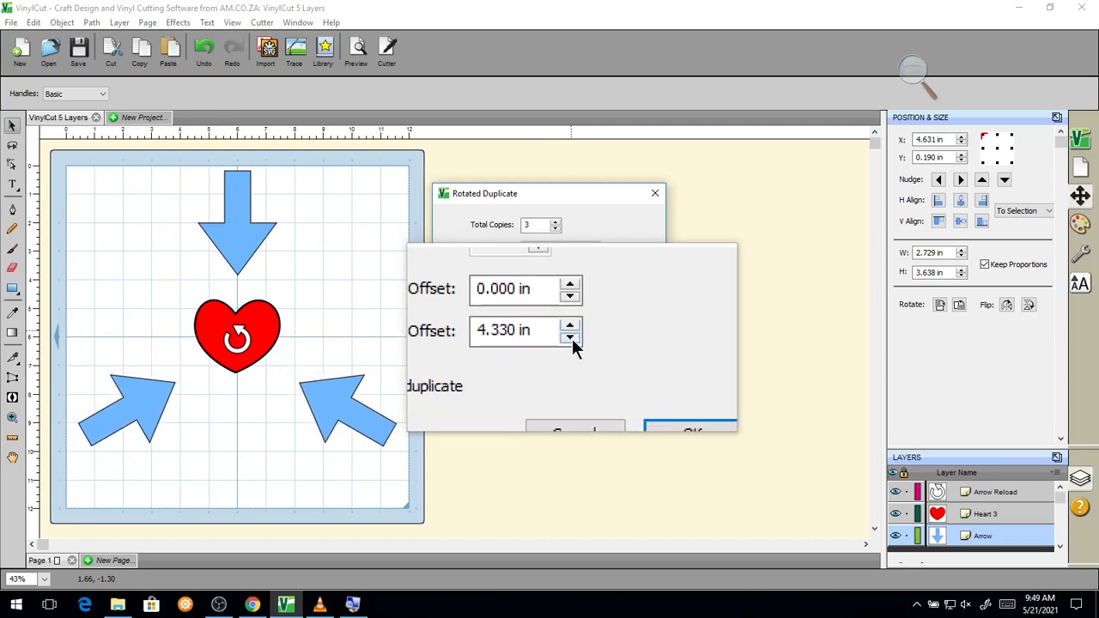
pyautogui.click(572, 338)
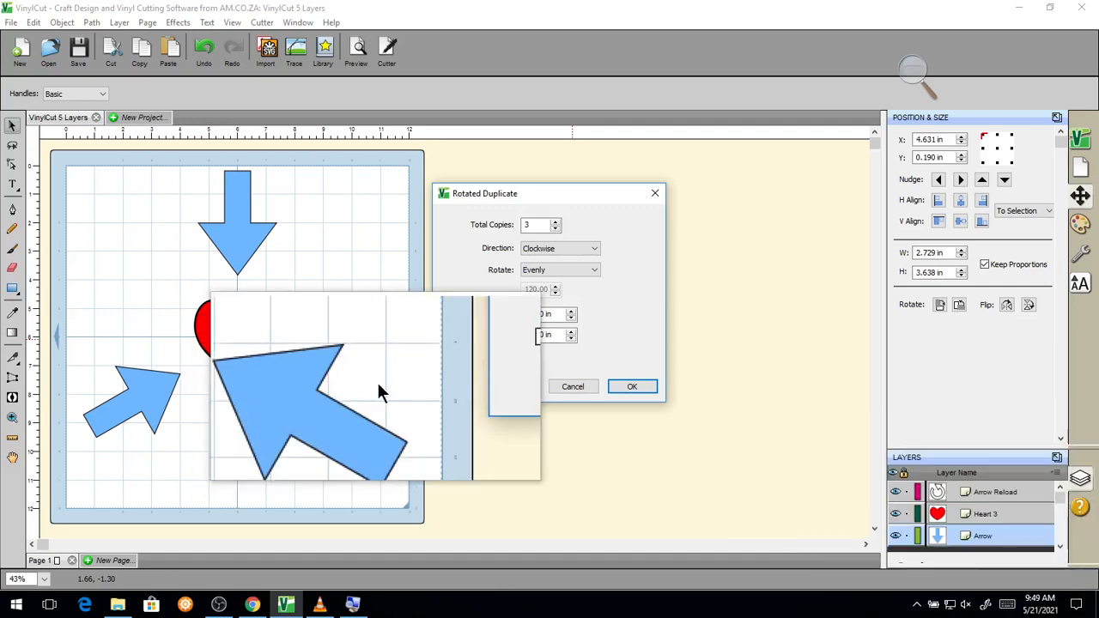
pyautogui.click(459, 364)
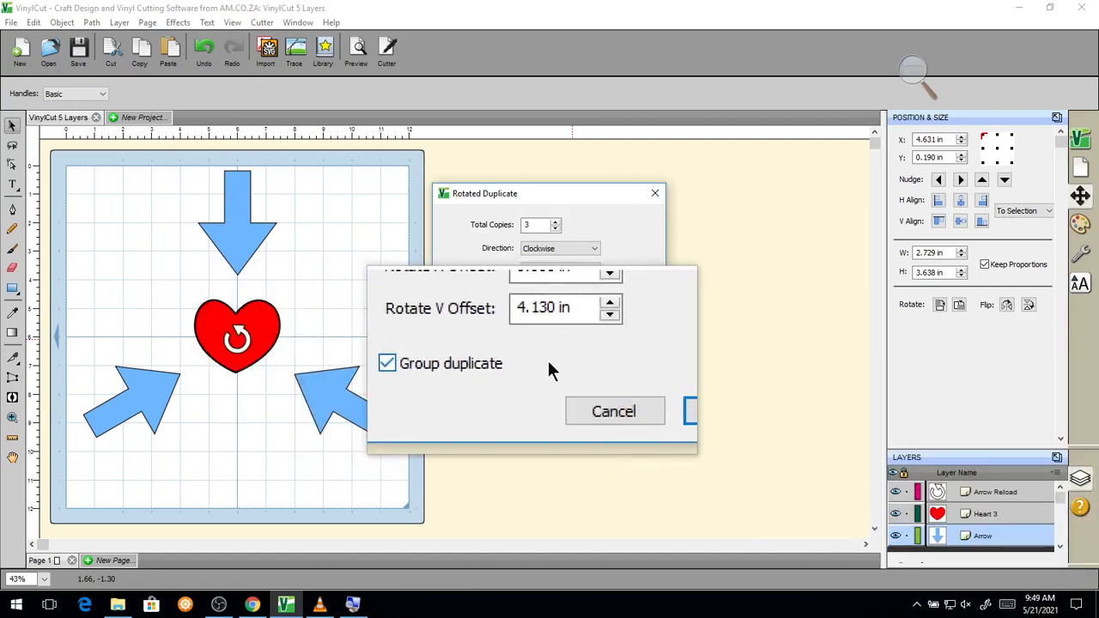
pyautogui.click(643, 384)
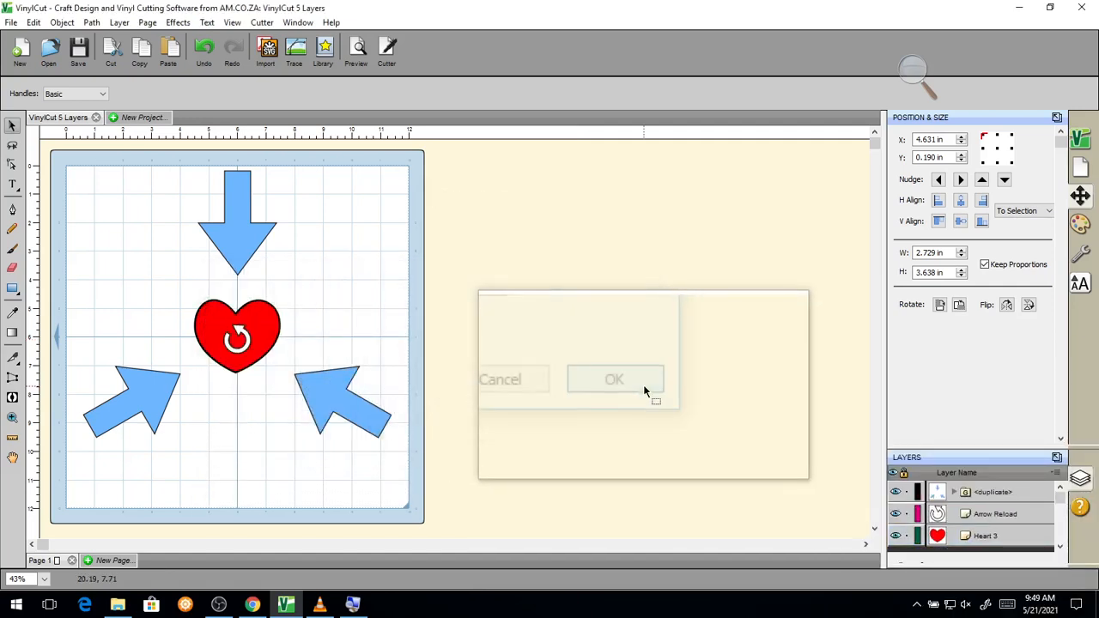
pyautogui.press('super+Escape')
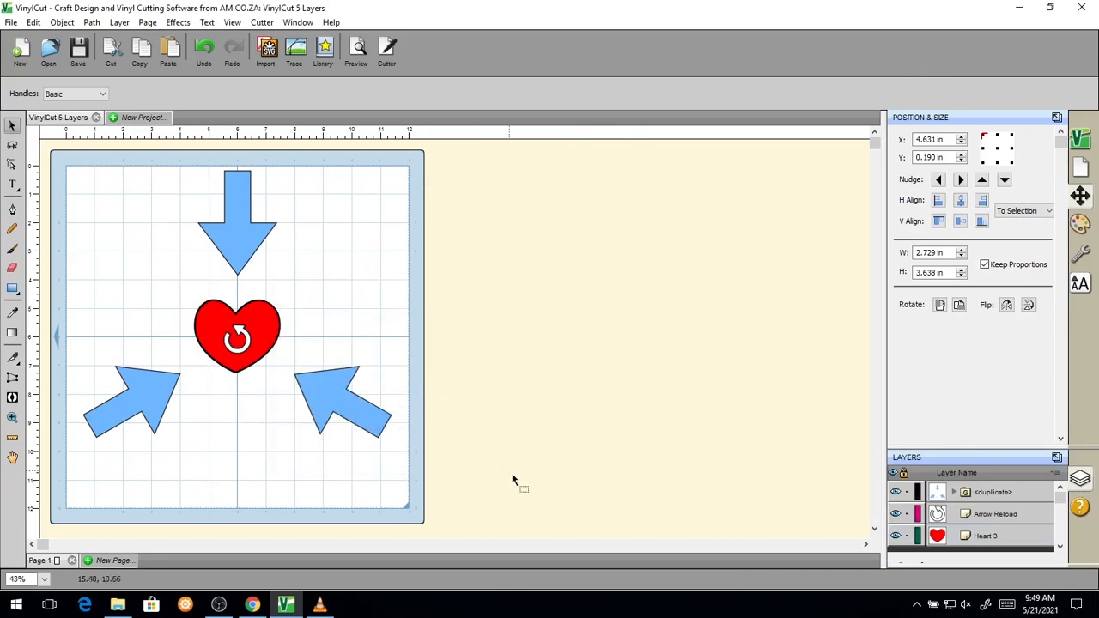
pyautogui.moveTo(512, 479); pyautogui.dragTo(43, 139)
pyautogui.moveTo(251, 322); pyautogui.dragTo(251, 339)
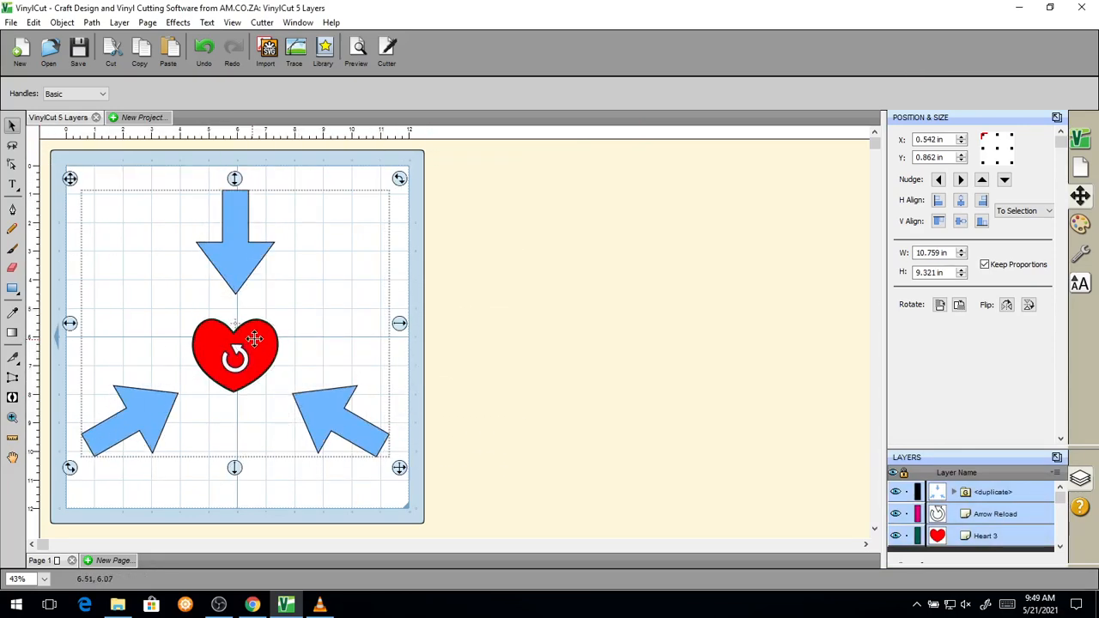
pyautogui.click(524, 311)
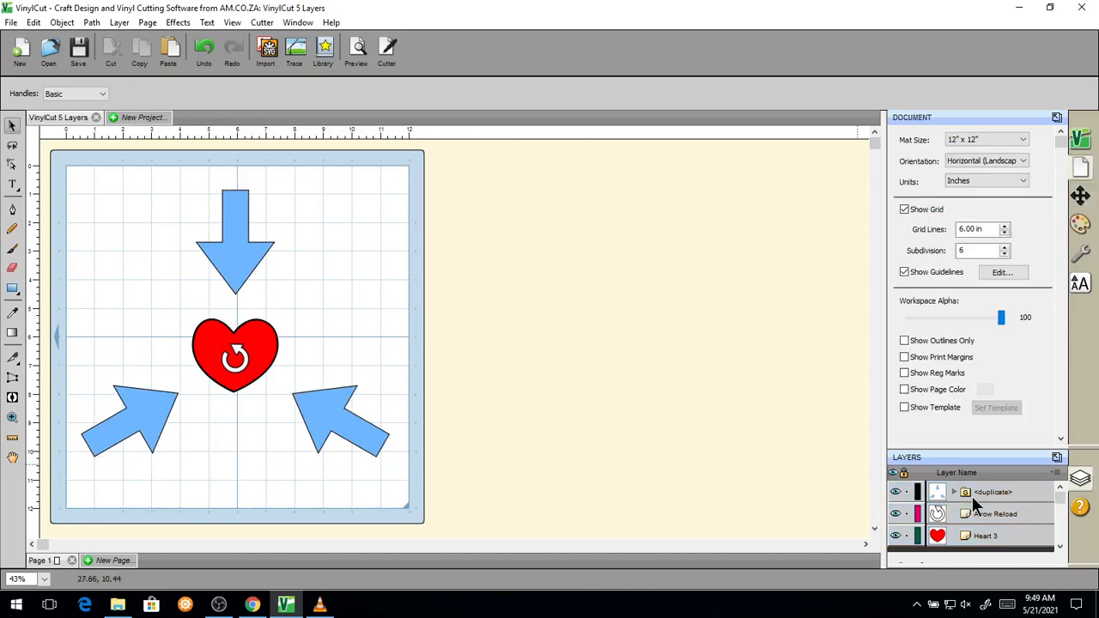
pyautogui.press('super+plus')
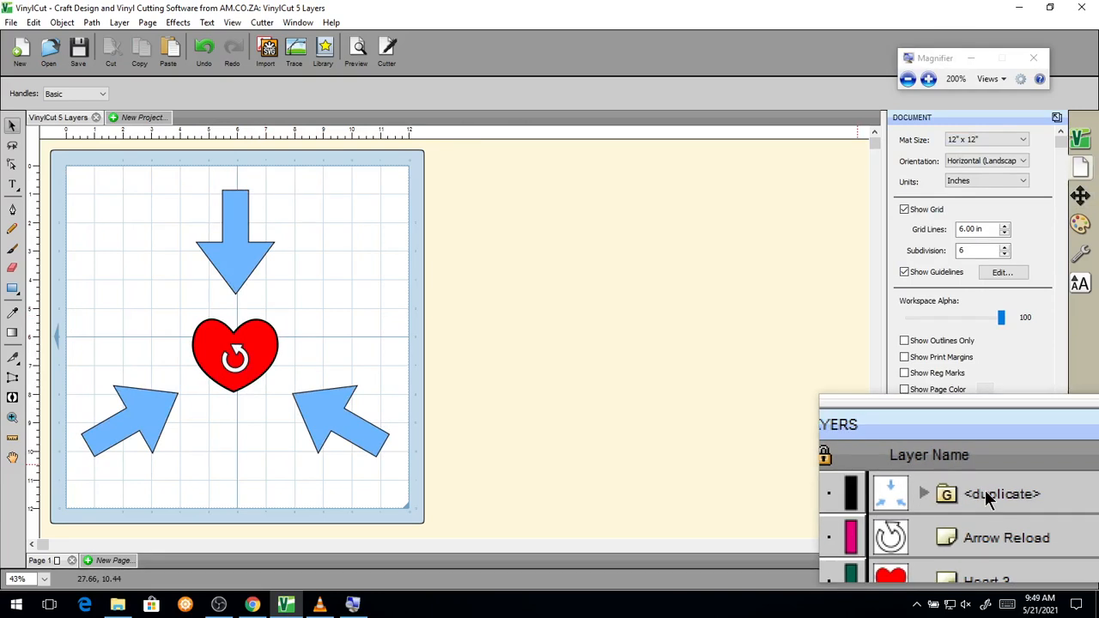
pyautogui.click(947, 487)
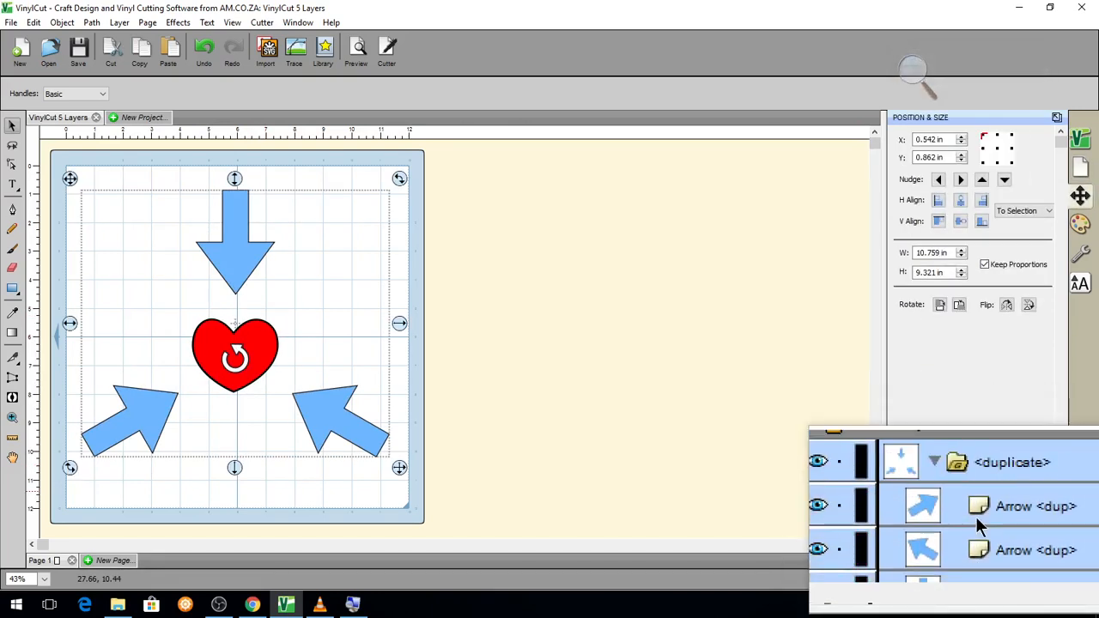
pyautogui.click(953, 492)
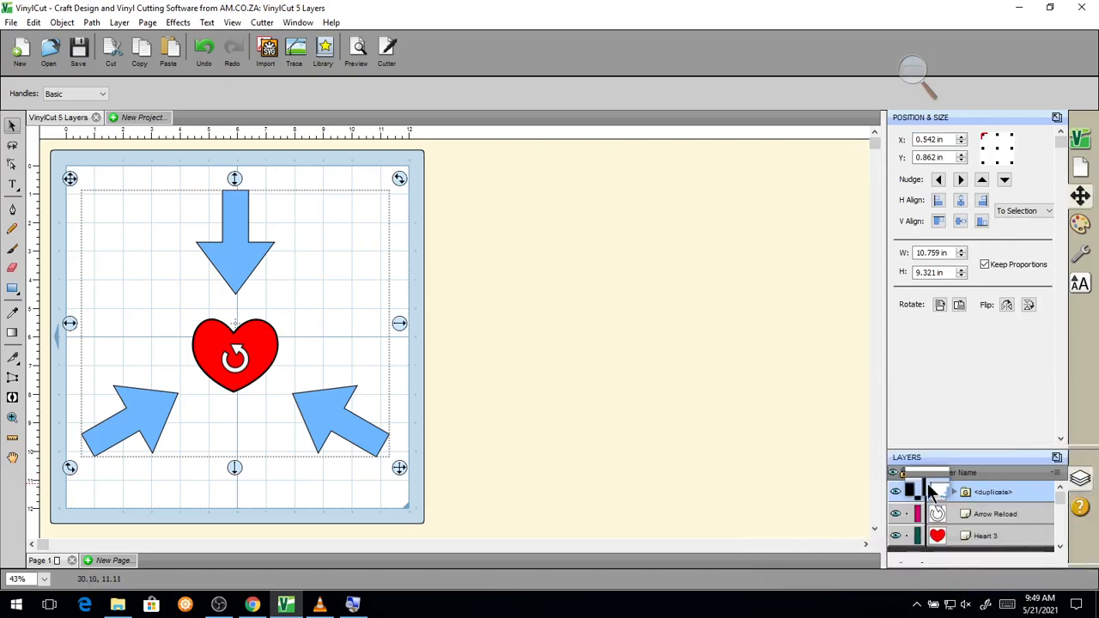
pyautogui.press('super+Escape')
pyautogui.moveTo(242, 254); pyautogui.dragTo(260, 260)
pyautogui.hotkey('ctrl', 'z')
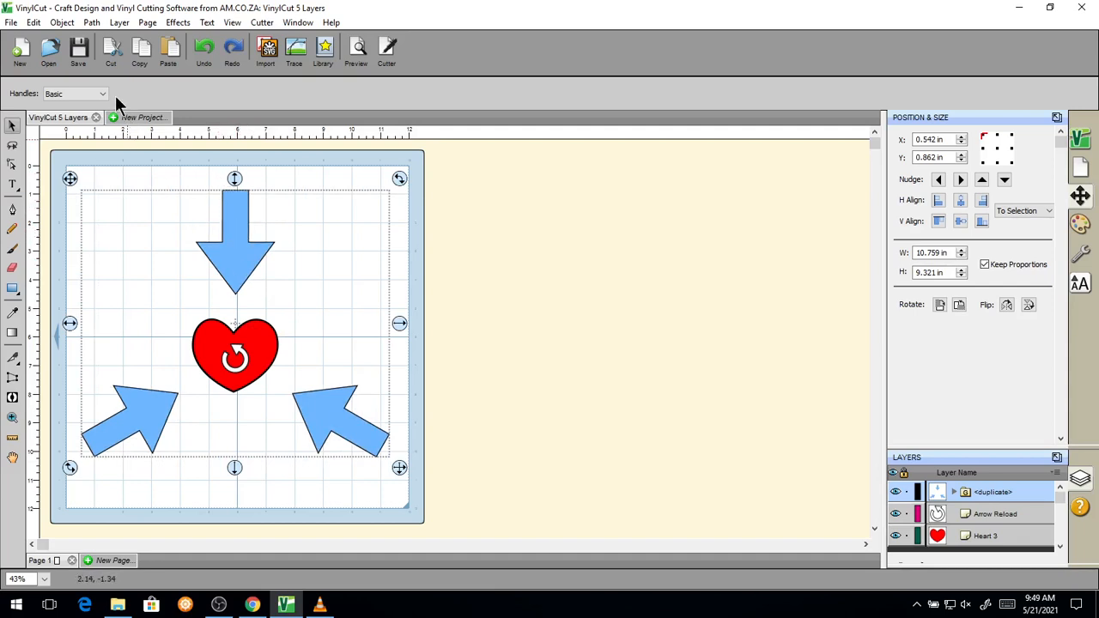
pyautogui.press('super+plus')
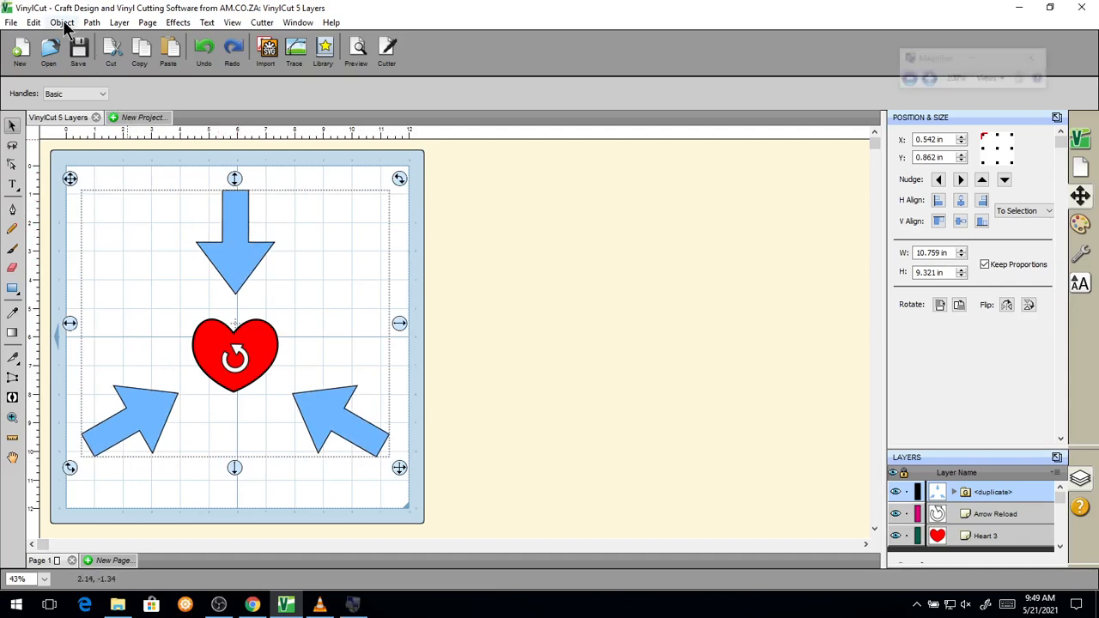
# Step: Ungroup the duplicate group with Object > Ungroup, then deselect on empty canvas
pyautogui.click(62, 22)
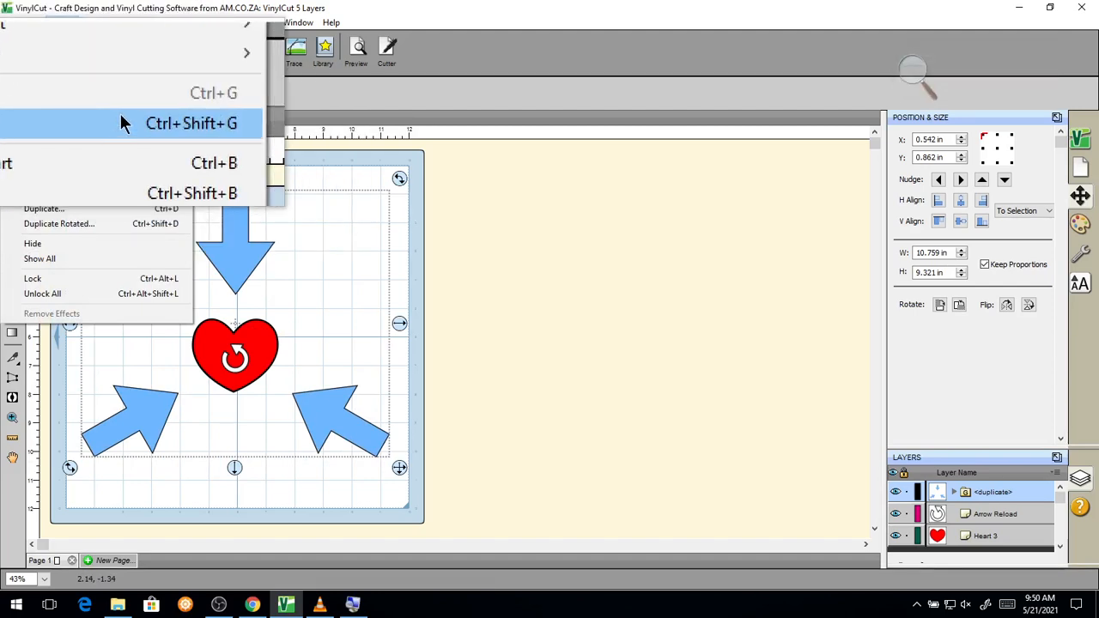
pyautogui.click(36, 118)
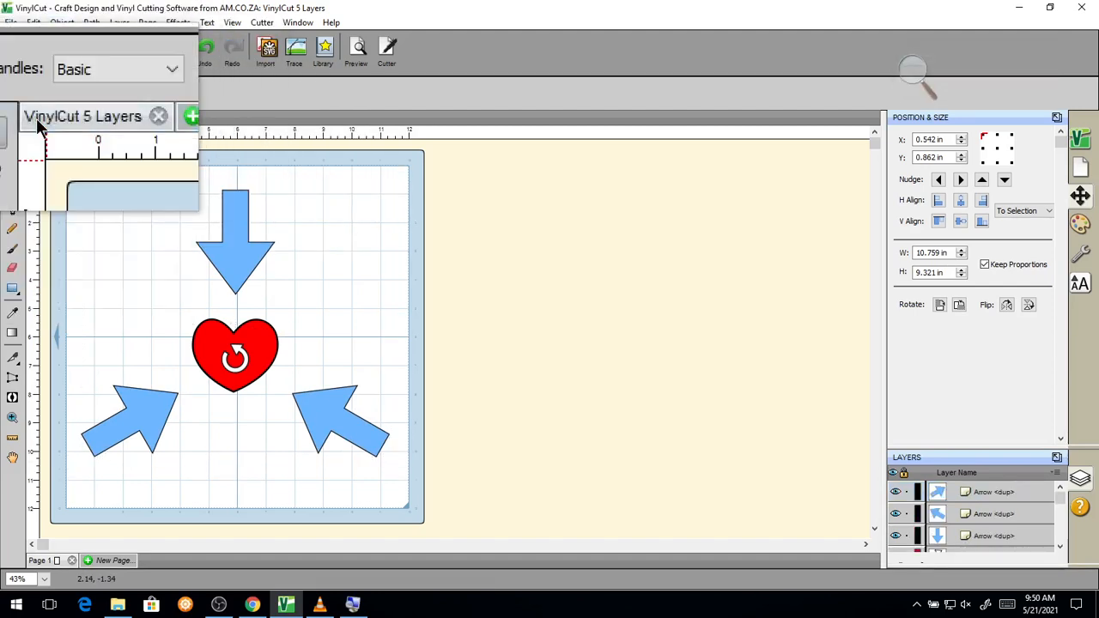
pyautogui.press('super+Escape')
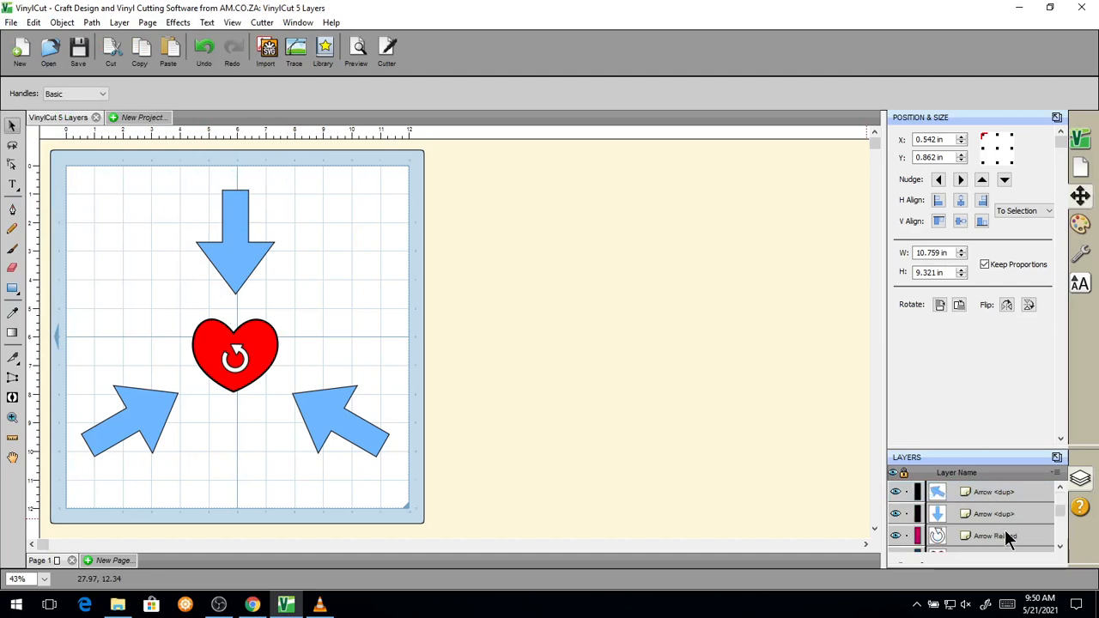
pyautogui.click(547, 286)
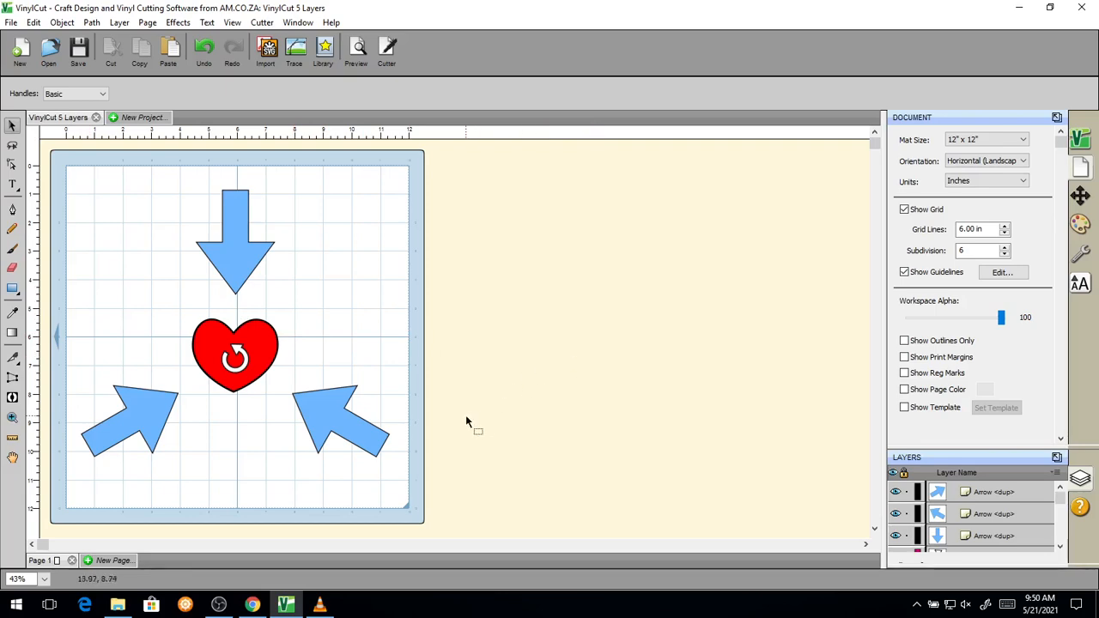
# Step: Switch to Chrome showing the softwaretraining.co.za training videos homepage
pyautogui.click(253, 606)
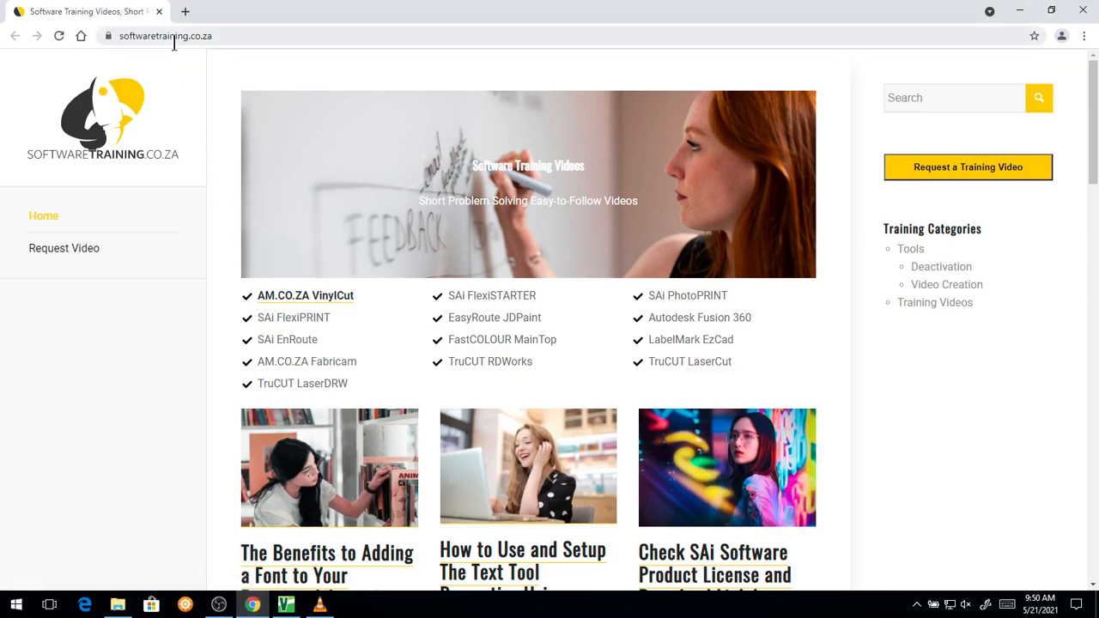
pyautogui.press('super+plus')
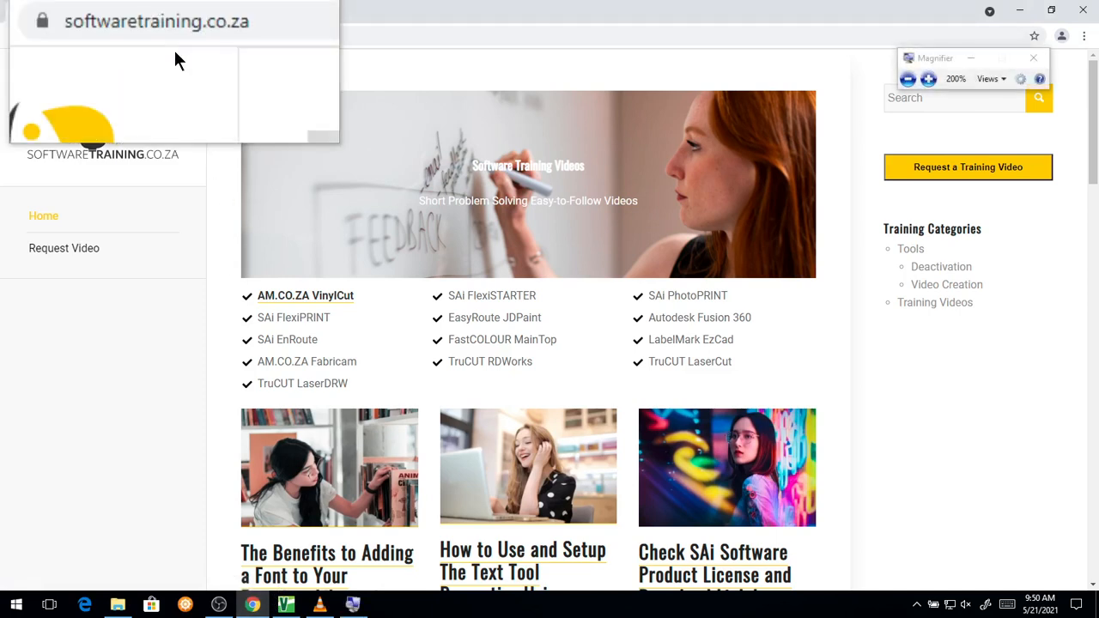
pyautogui.press('super+Escape')
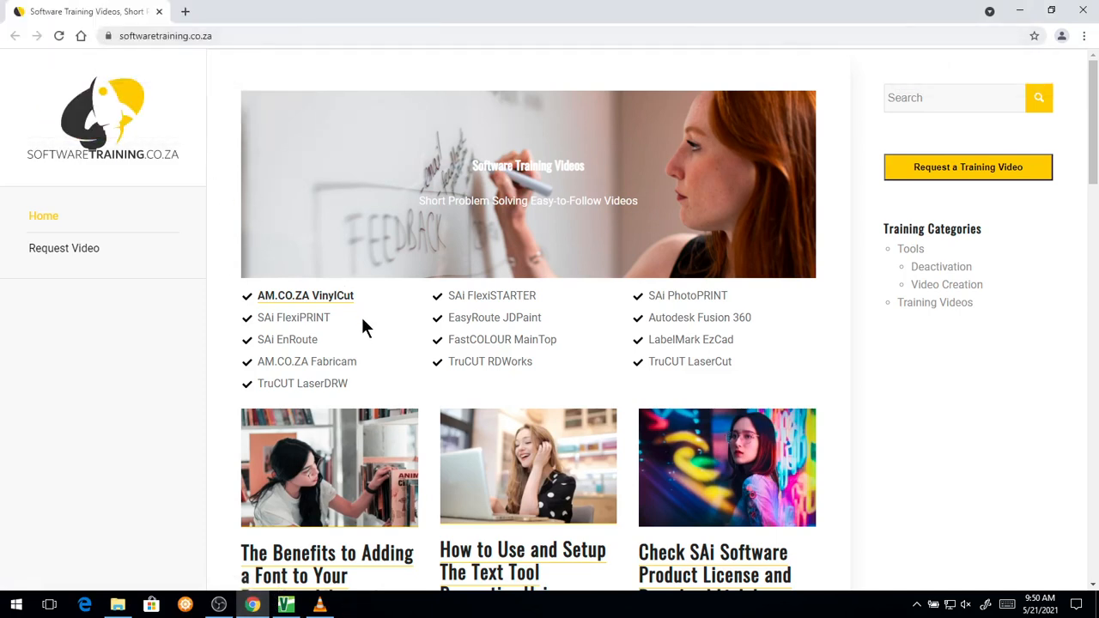